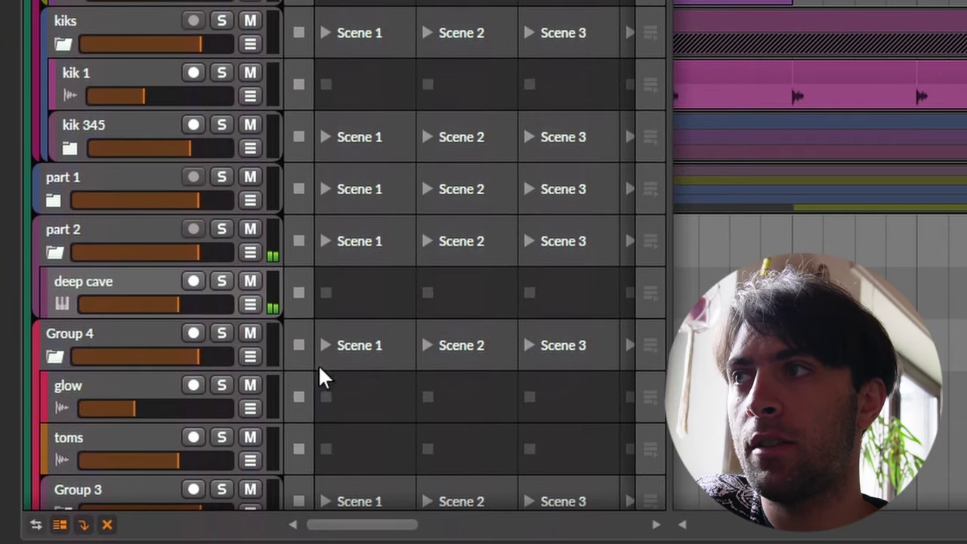
Step: Solo the deep cave track and view its deep cave #1 clip's C2–C3 chords
left_click(220, 280)
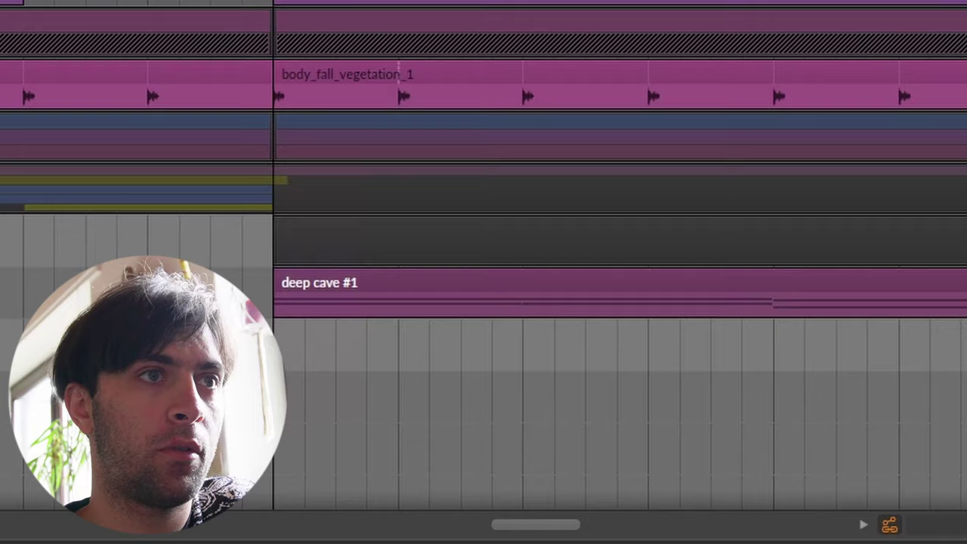
left_click(459, 281)
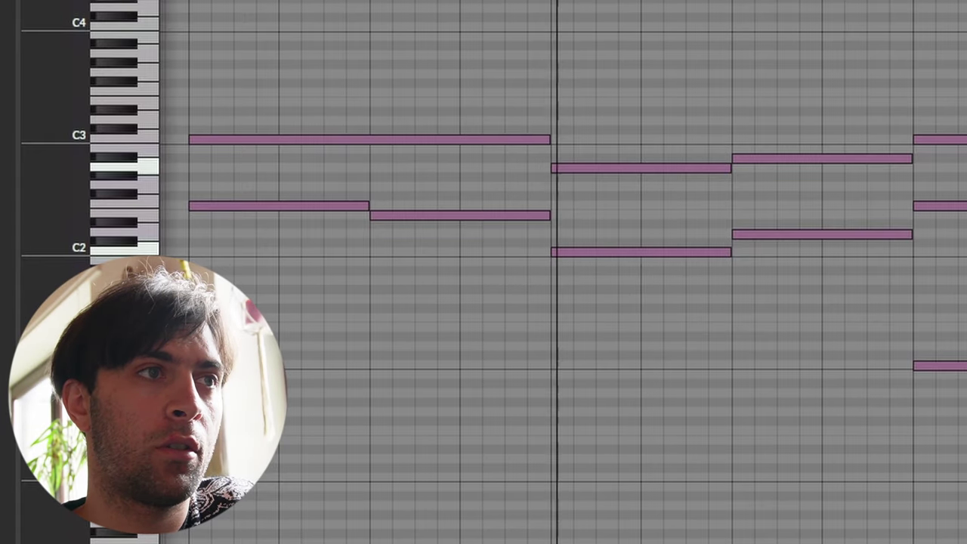
Step: Close the note editor and show the deep cave track's devices, including Multiband FX-3
key("e")
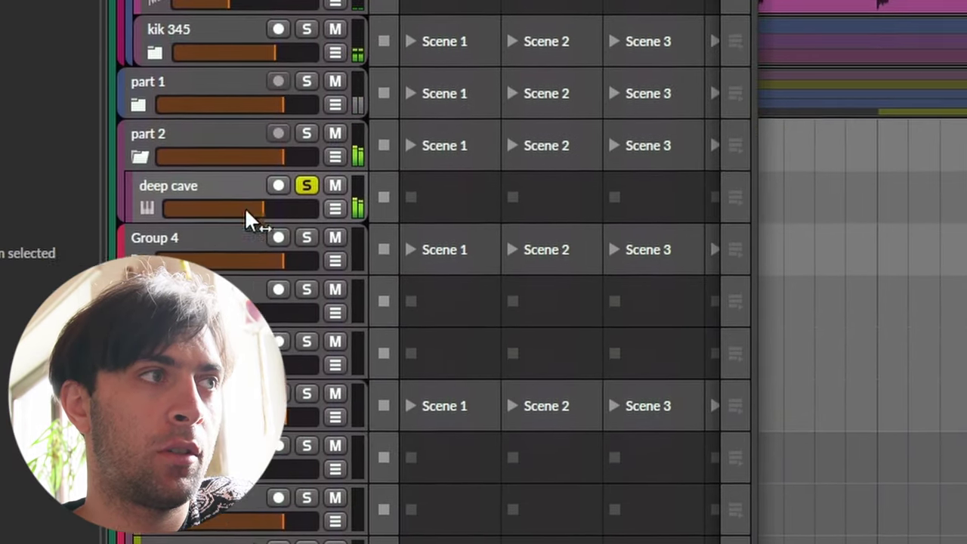
left_click(286, 191)
key("d")
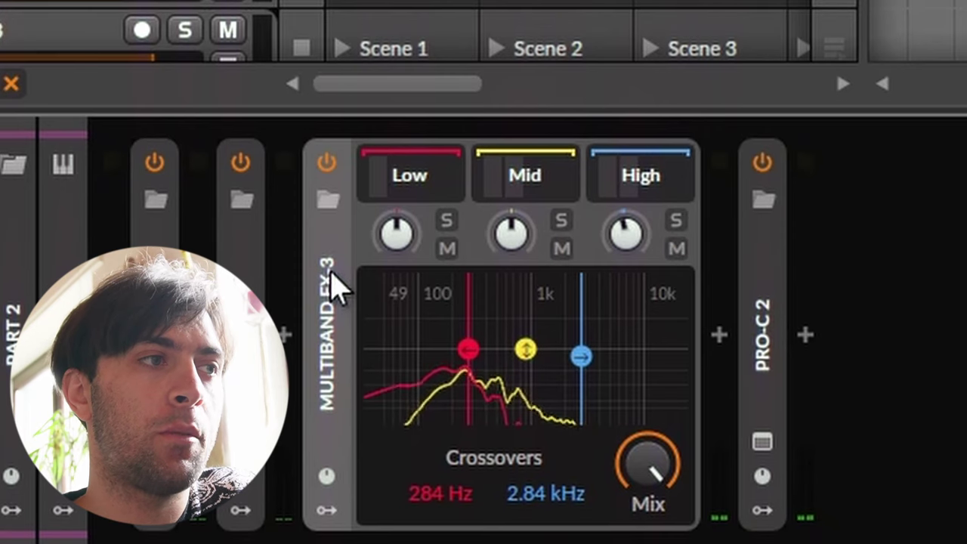
Step: Inspect the Low and Mid band device chains inside Multiband FX-3
left_click(446, 176)
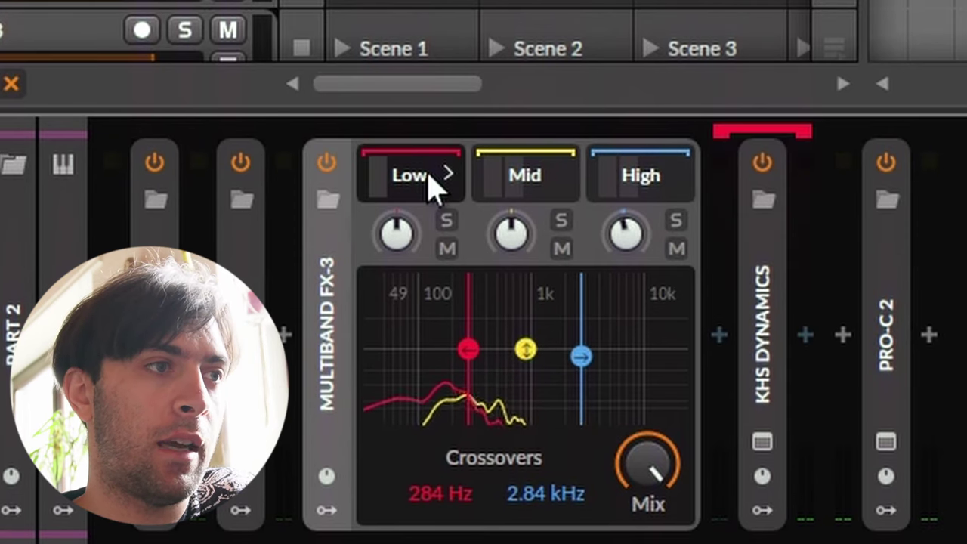
left_click(559, 175)
left_click(446, 182)
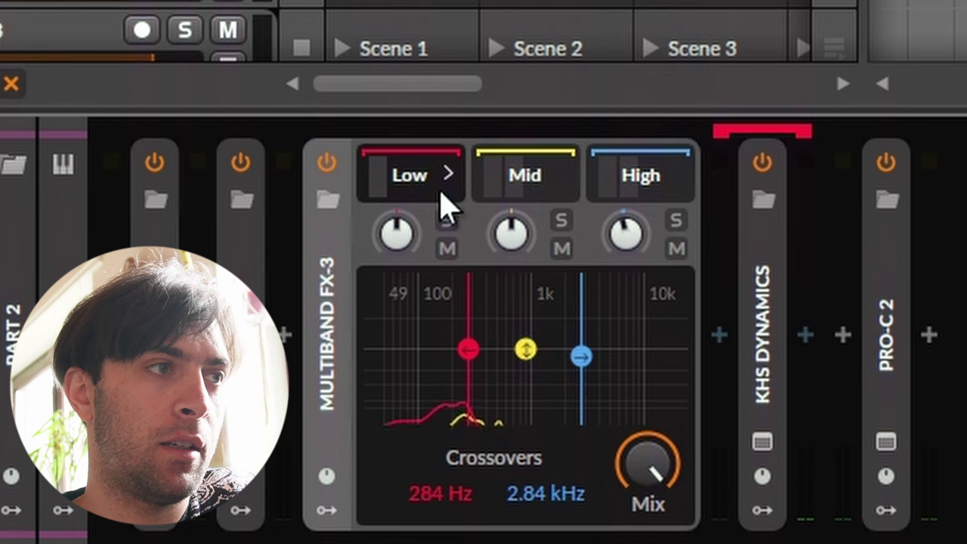
left_click(523, 184)
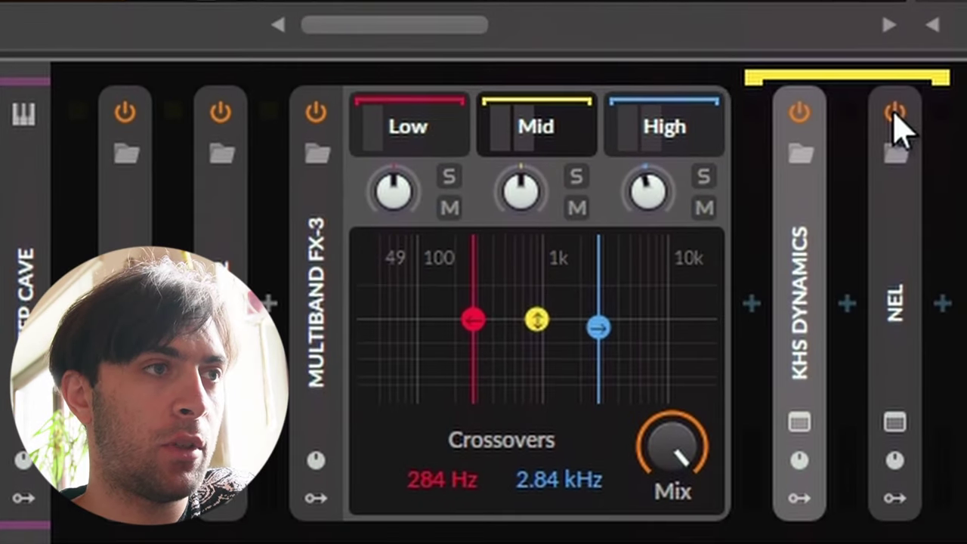
Step: Switch NEL off, select KHS Dynamics, and play the pad with Multiband FX-3 bypassed, then restored
left_click(895, 114)
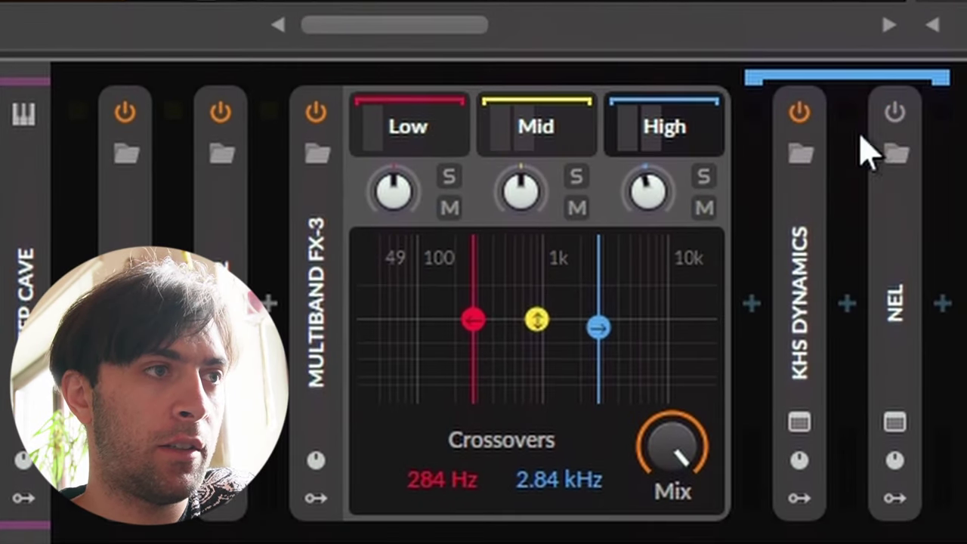
left_click(799, 250)
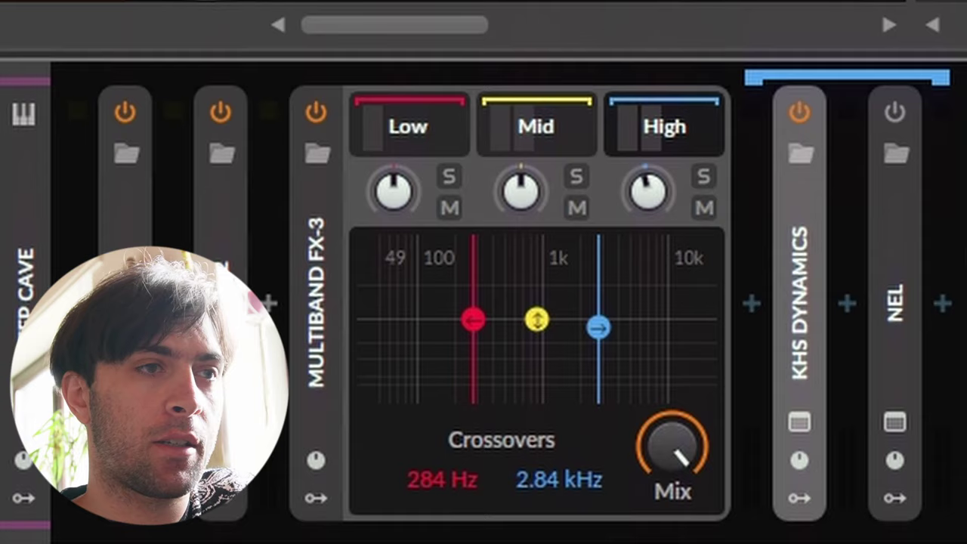
key("space")
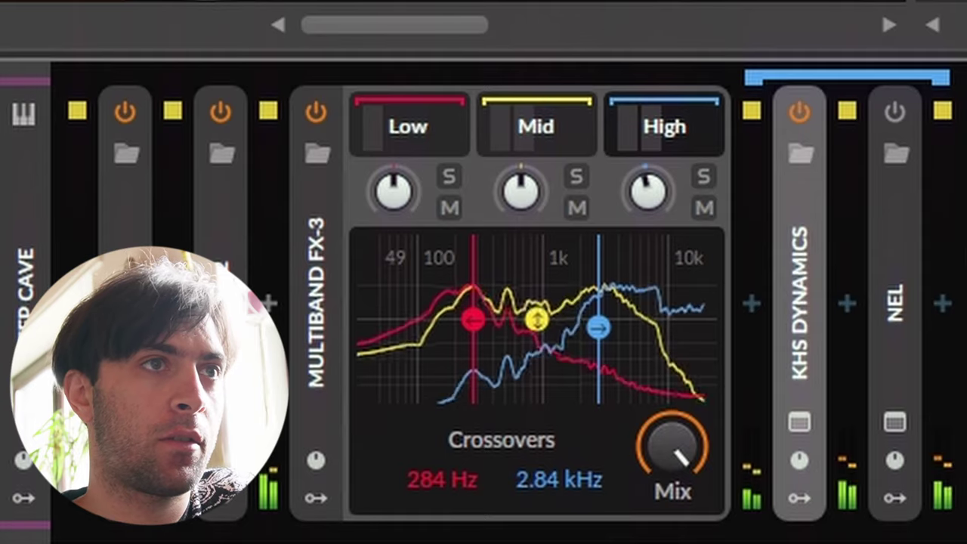
left_click(316, 114)
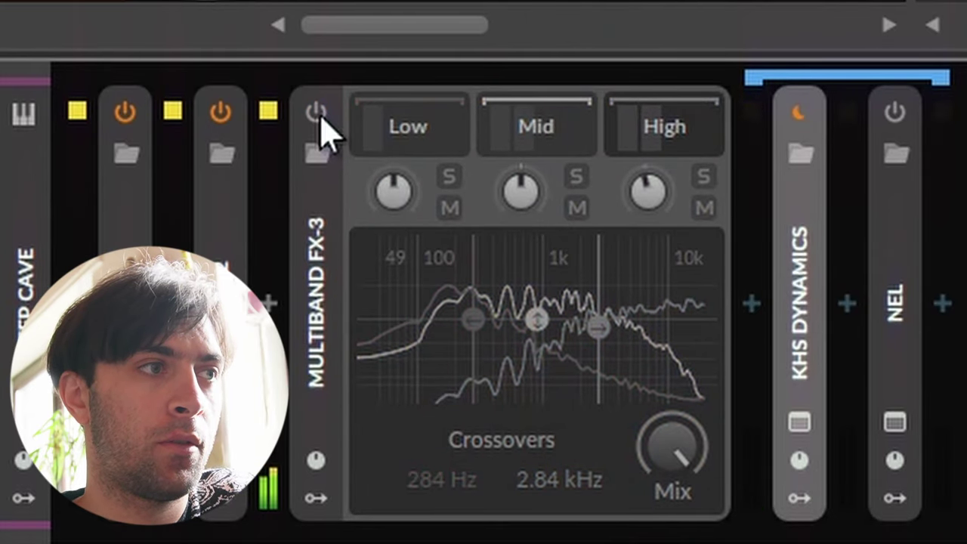
left_click(316, 113)
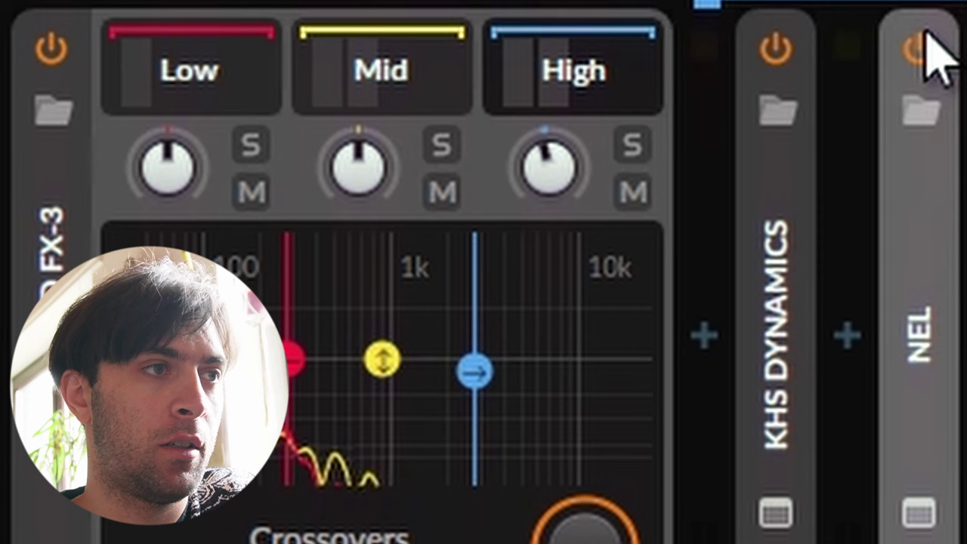
Step: Turn the NEL vibrato back on and bring up its plug-in window
left_click(927, 49)
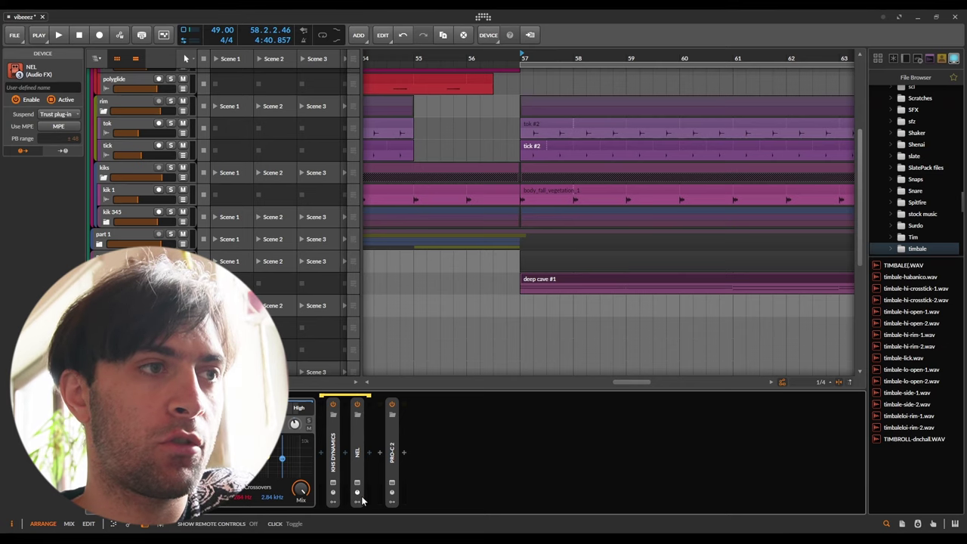
left_click(359, 490)
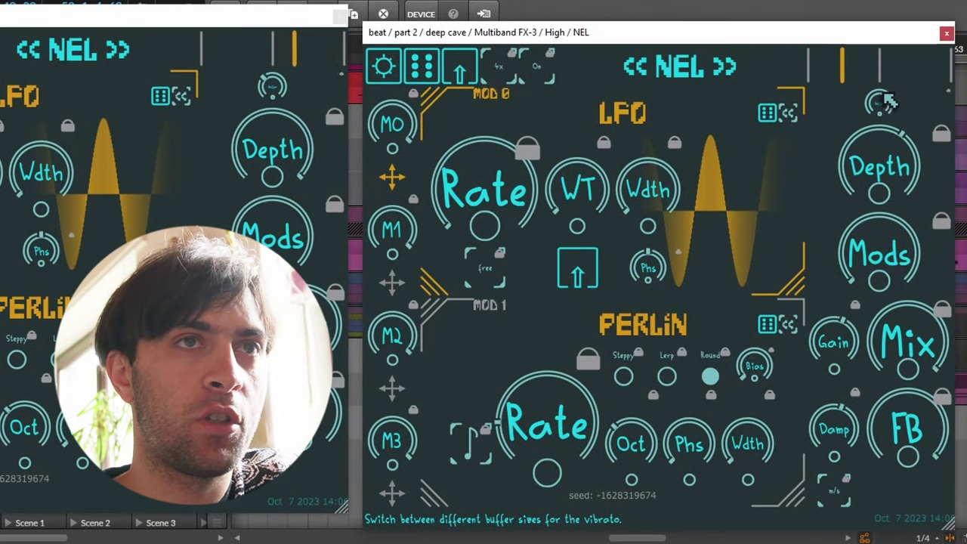
Step: Change NEL's vibrato buffer size with the buffer-size selector
mouse_move(868, 103)
left_mouse_down()
mouse_move(885, 103)
mouse_move(878, 94)
left_mouse_up()
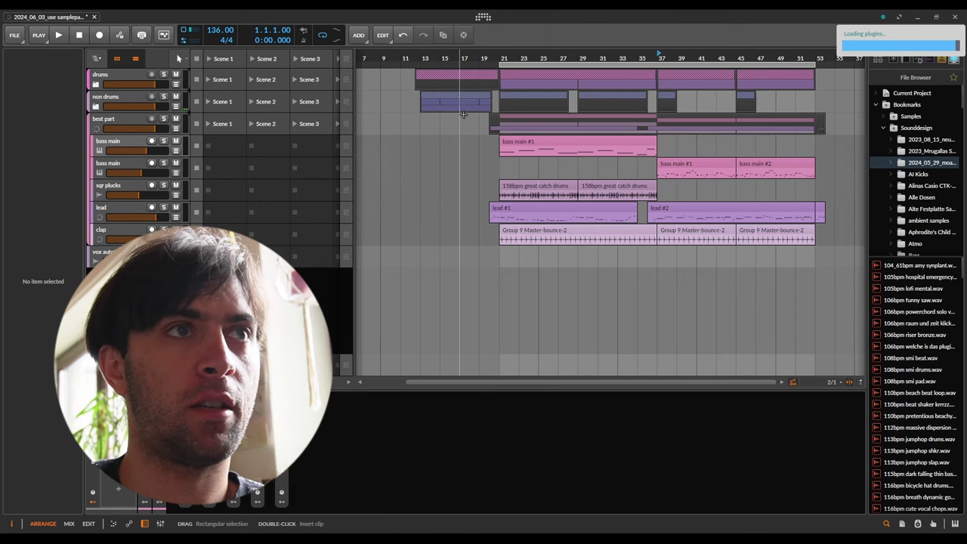
left_click(493, 57)
left_click_drag(493, 57, 492, 57)
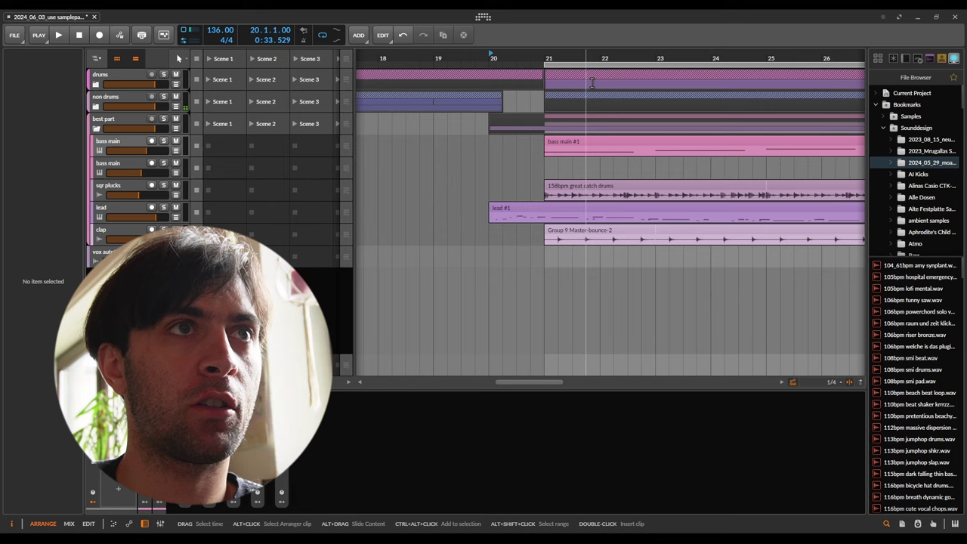
scroll(593, 85, "down", 3)
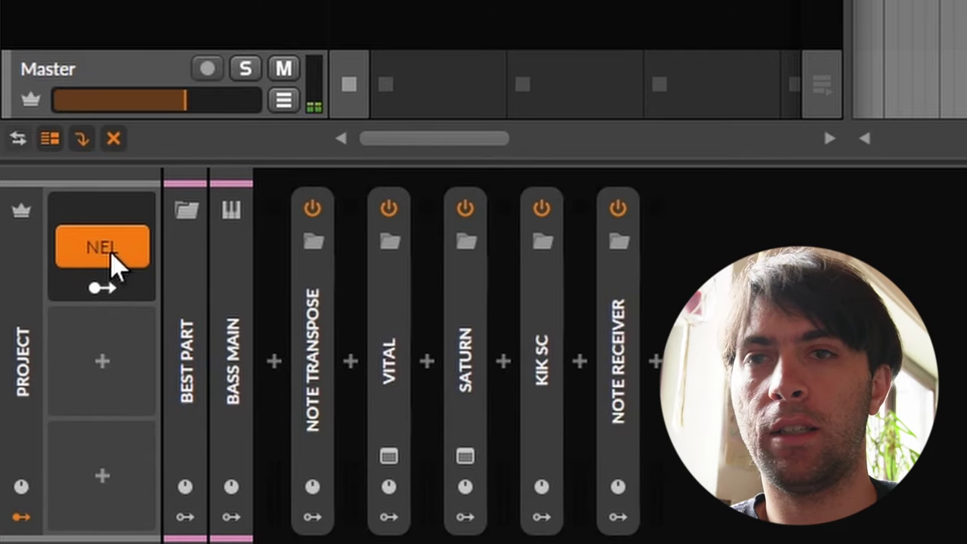
left_click(112, 257)
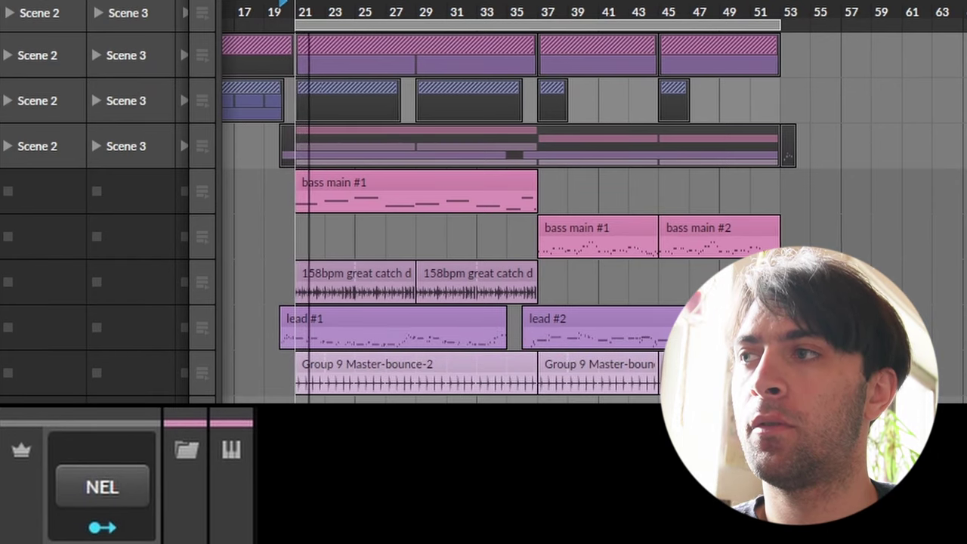
left_click(133, 492)
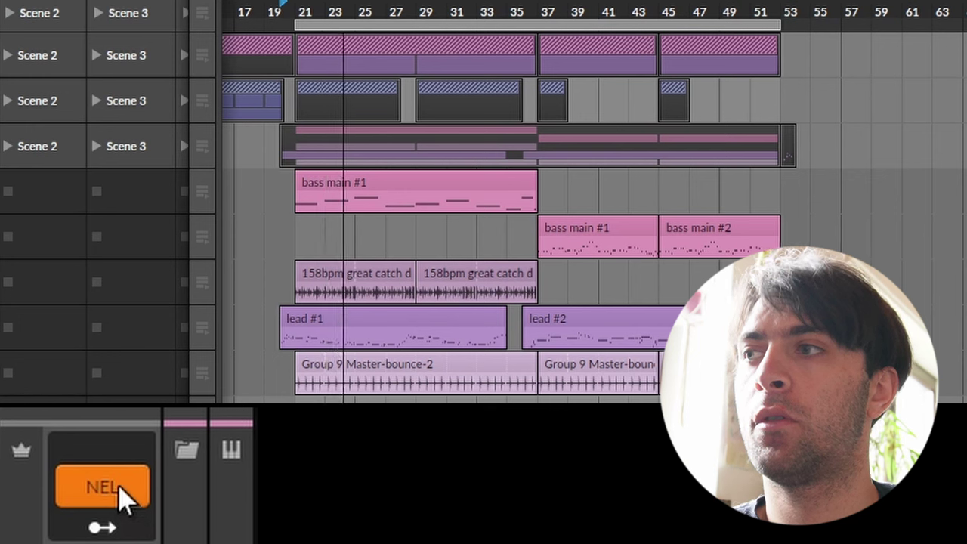
left_click(125, 501)
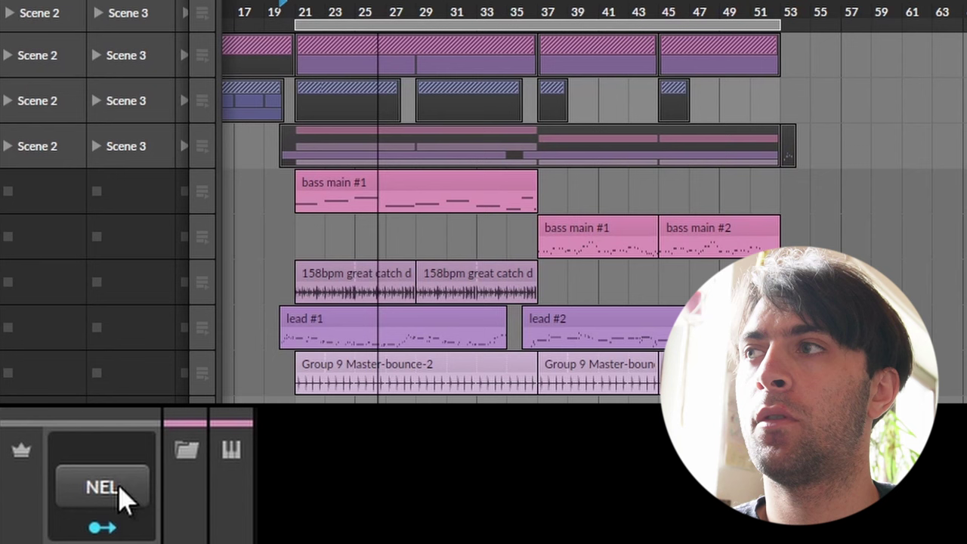
left_click(125, 501)
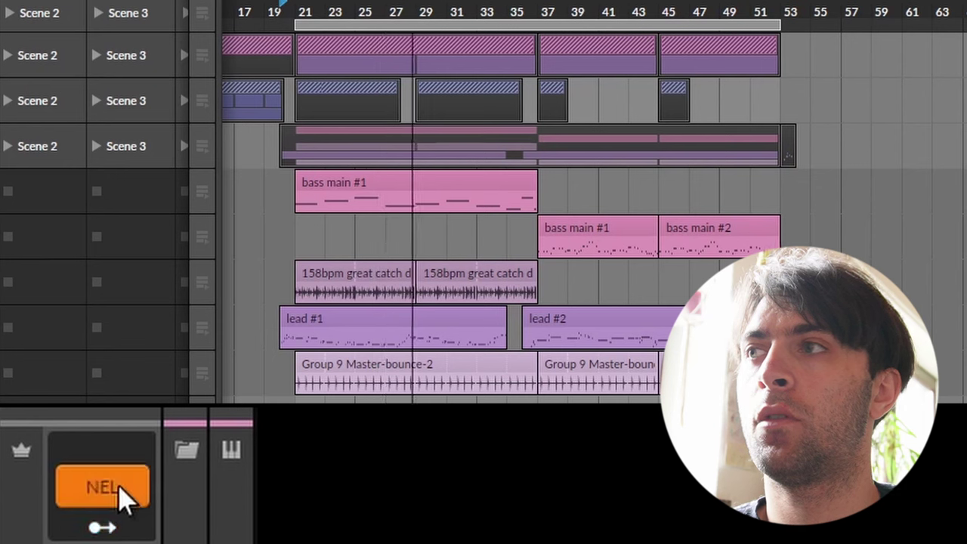
left_click(124, 500)
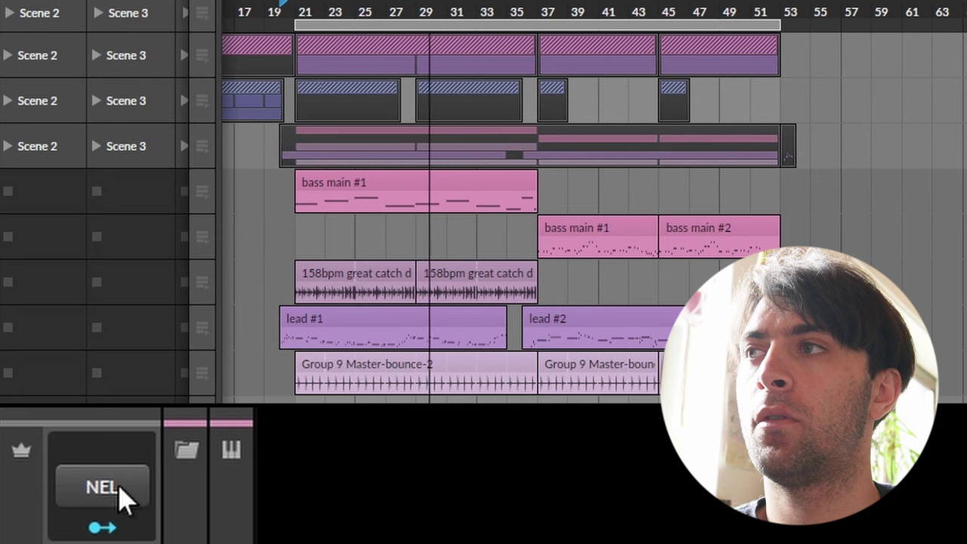
left_click(124, 500)
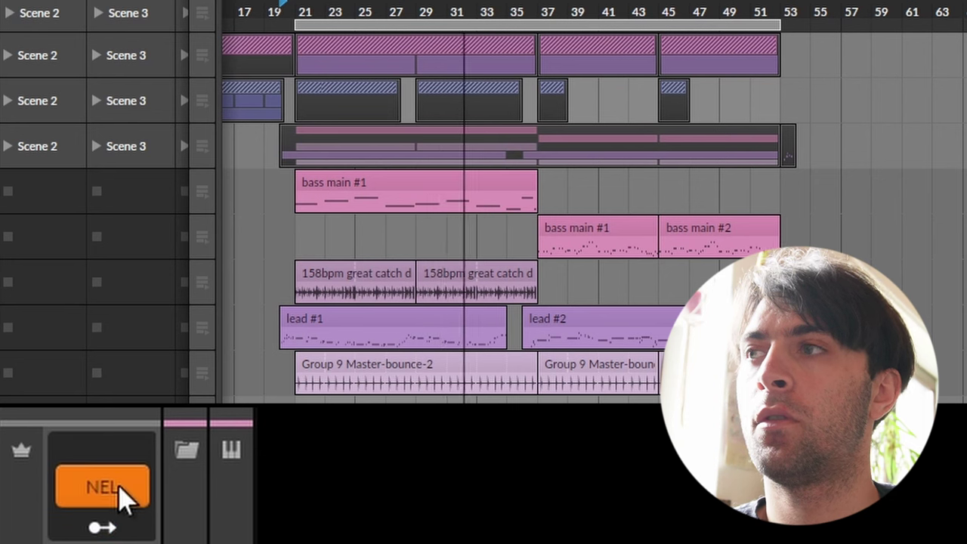
left_click(124, 501)
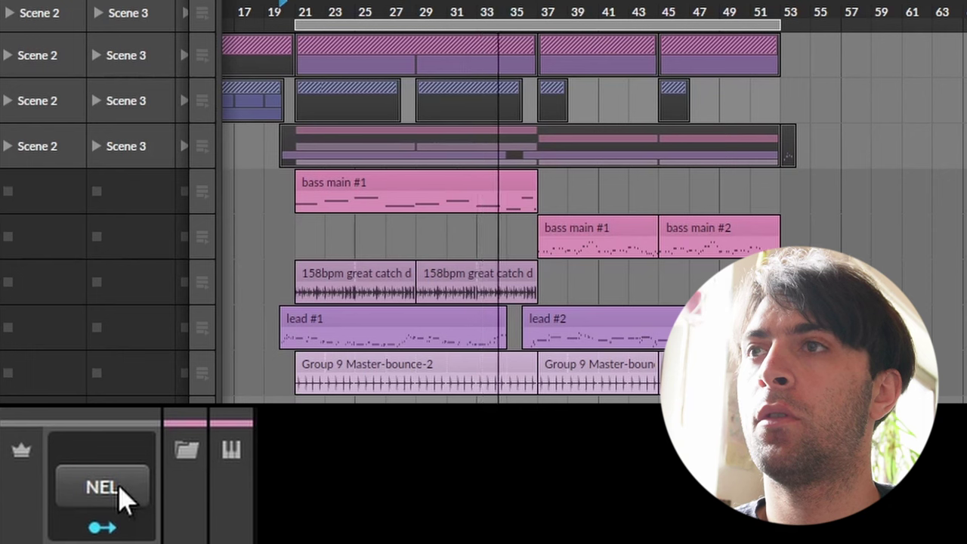
left_click(125, 500)
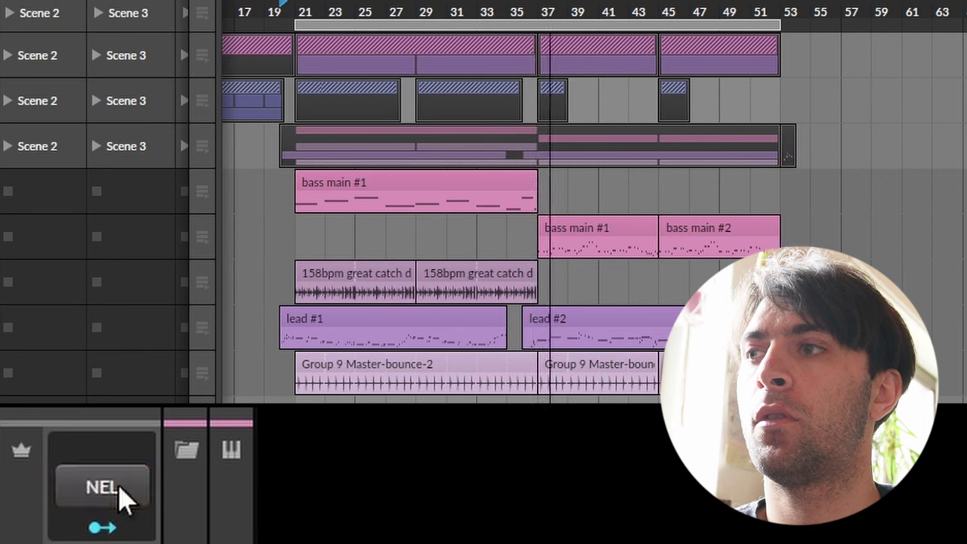
left_click(104, 488)
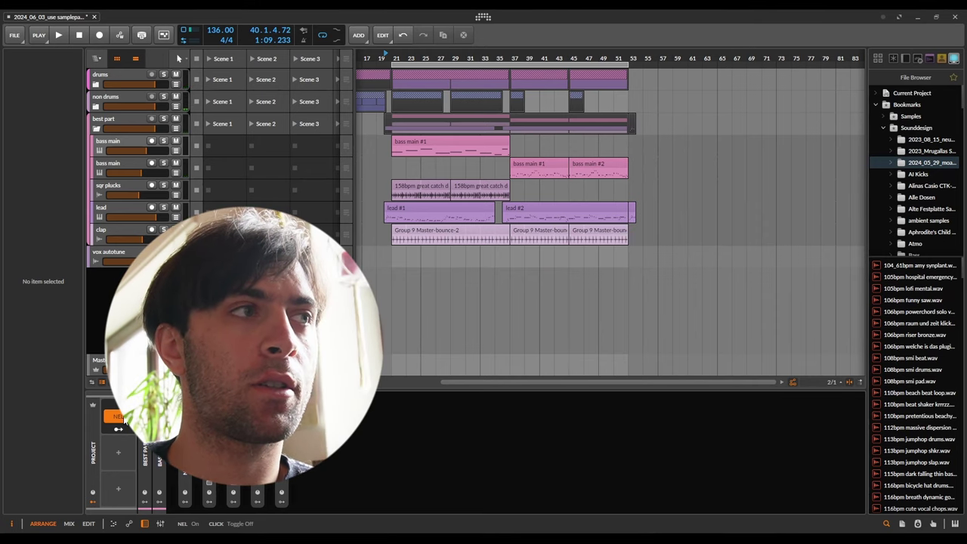
Step: Select the clap track, set play start to bar 21, expand the FX Layer and switch it off
left_click(122, 235)
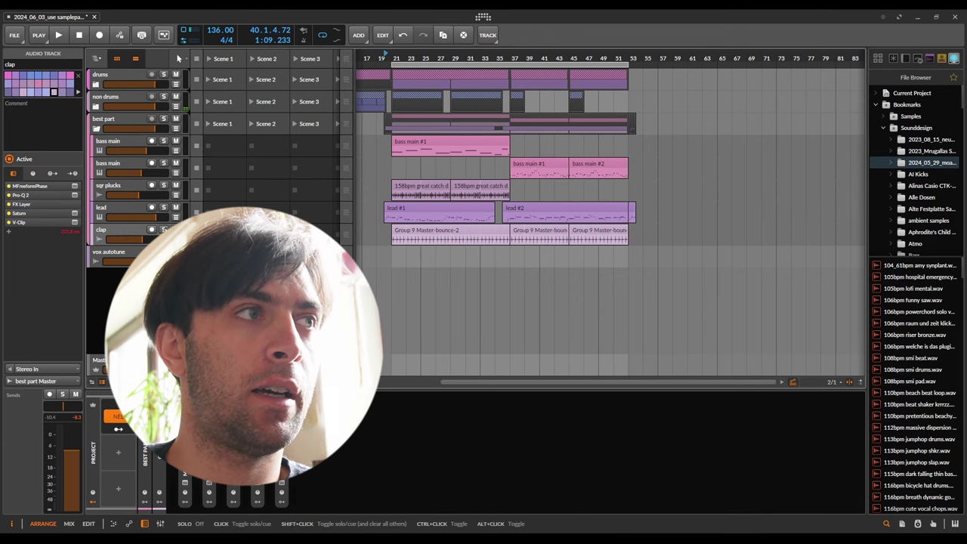
scroll(396, 211, "up", 5)
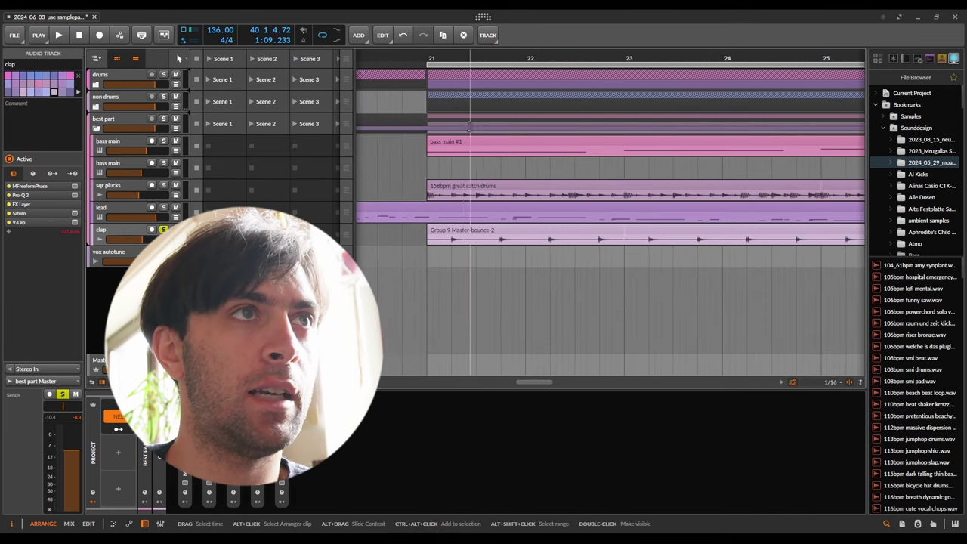
left_click(430, 59)
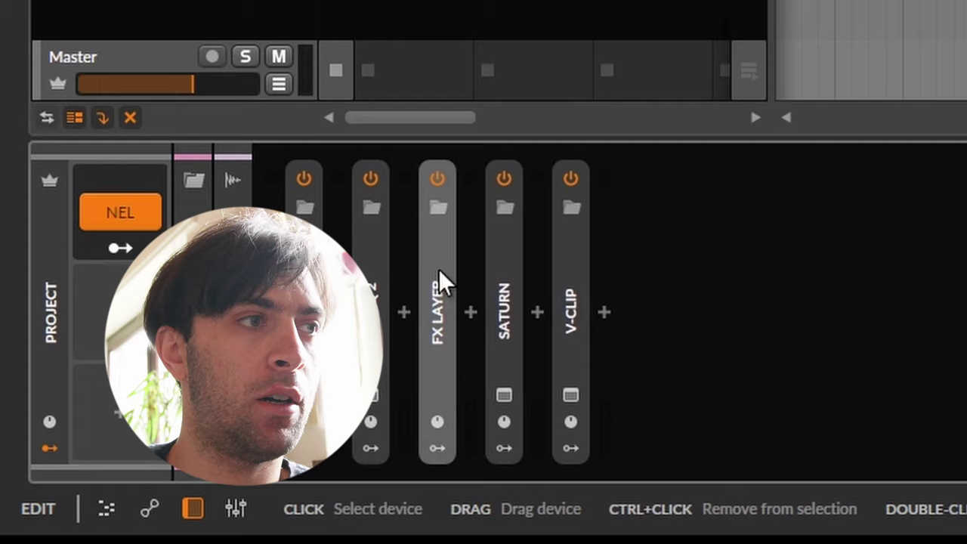
left_click(234, 437)
left_click(233, 402)
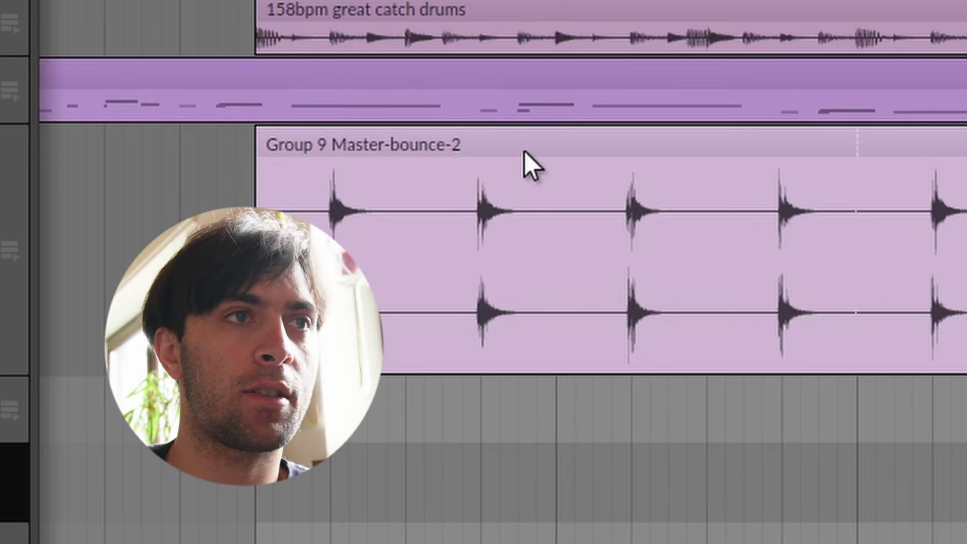
scroll(476, 189, "up", 5)
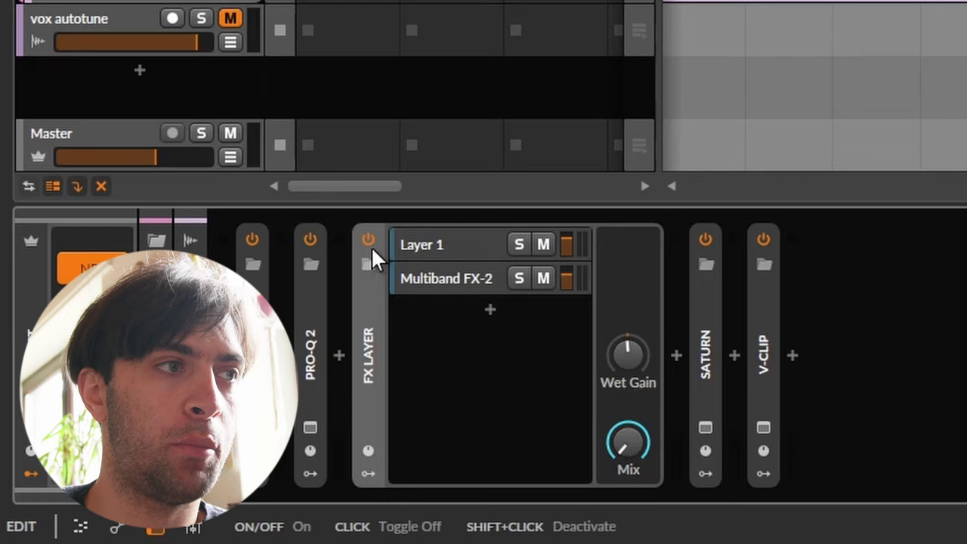
Step: Rename Layer 1 to 'Dry', then show the Multiband FX-2 layer's High band NEL chain
left_click(446, 245, "alt")
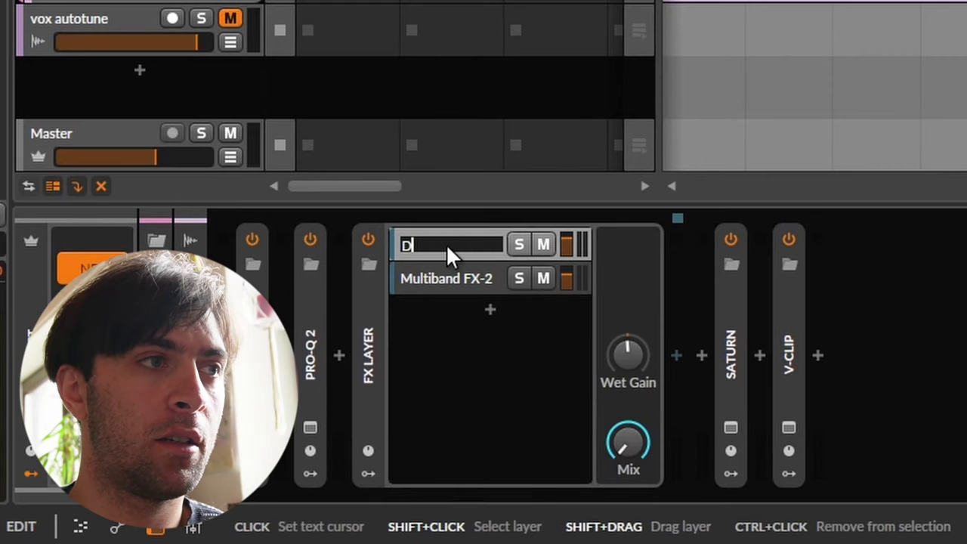
type("Dry")
left_click(453, 278)
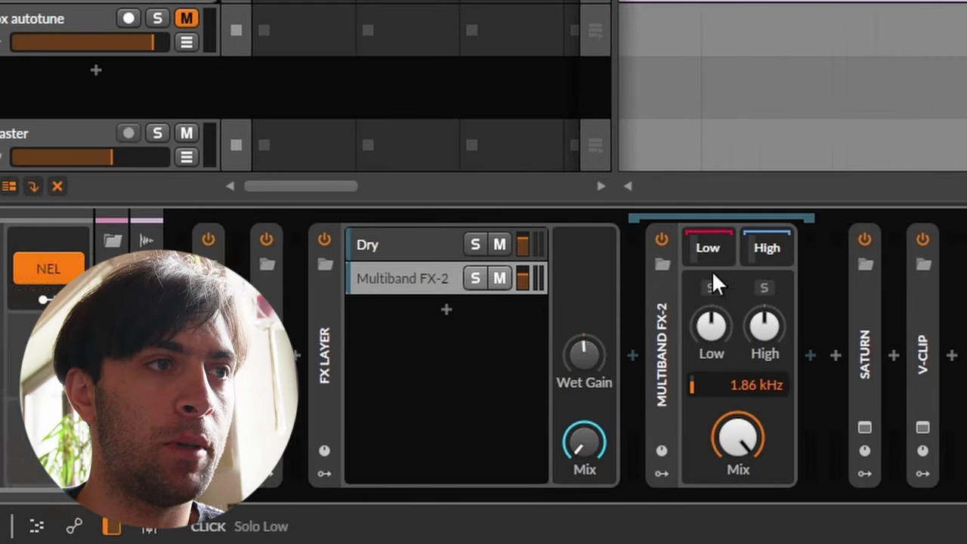
left_click(751, 247)
left_click(463, 246)
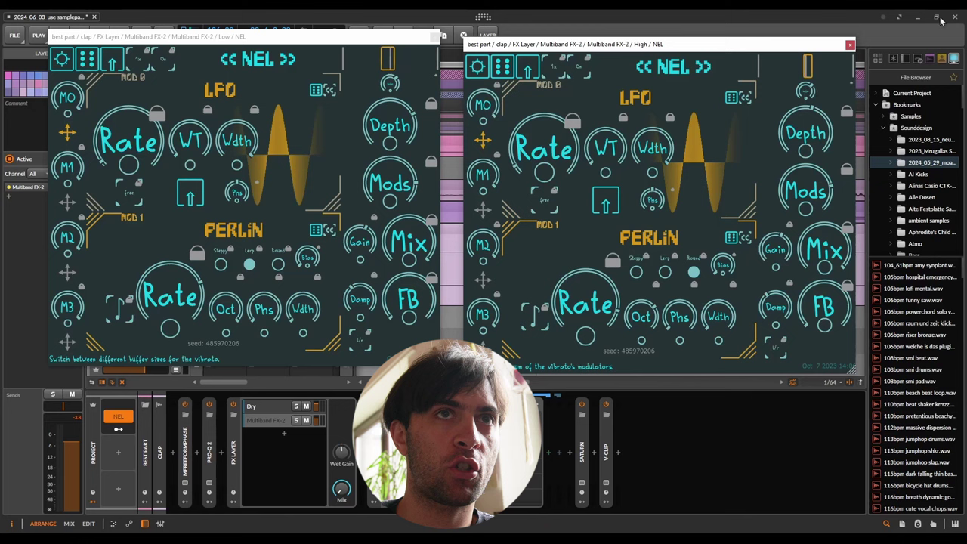
Step: Close the High and Low band NEL plug-in windows
left_click(850, 45)
left_click(435, 36)
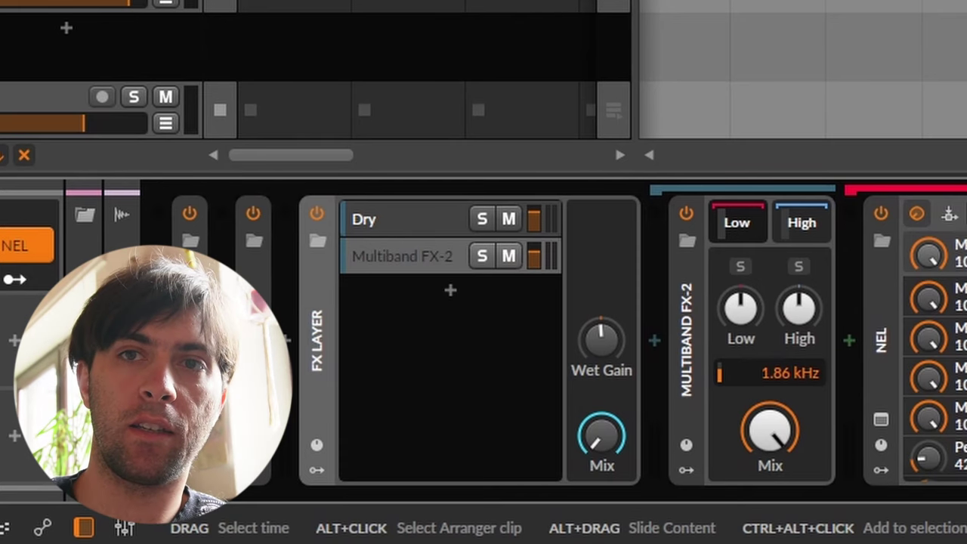
Step: Fold Multiband FX-2 and play the clap with the FX Layer bypassed, then re-enabled
double_click(695, 312)
key("space")
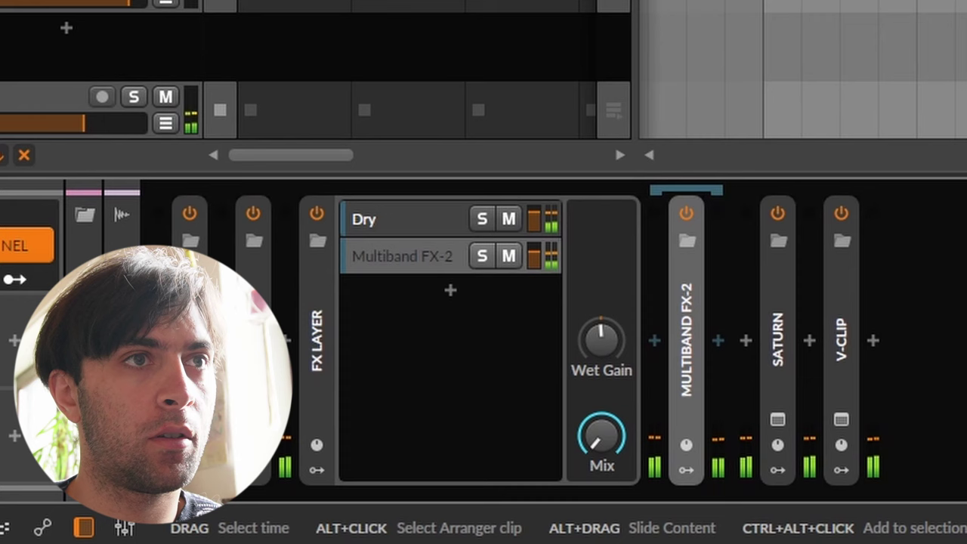
left_click(315, 212)
left_click(315, 212)
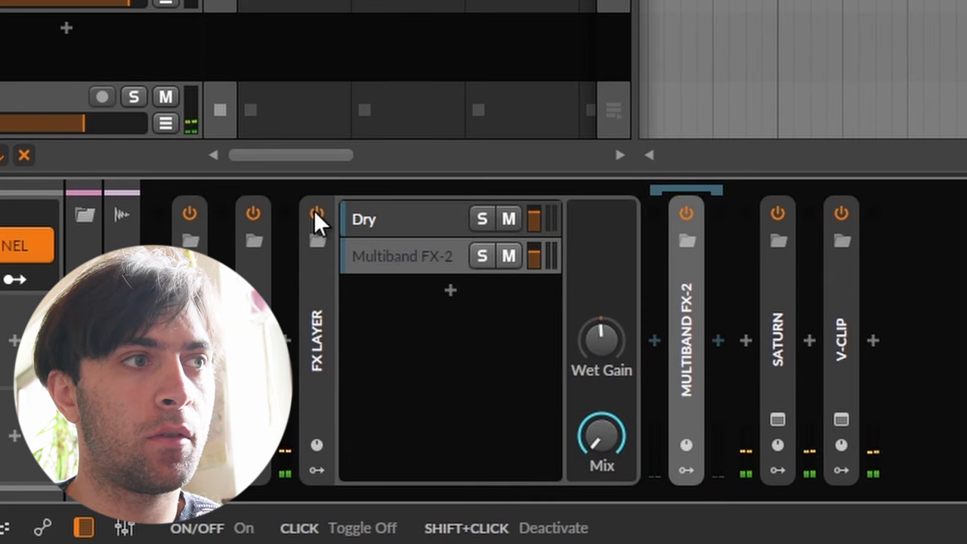